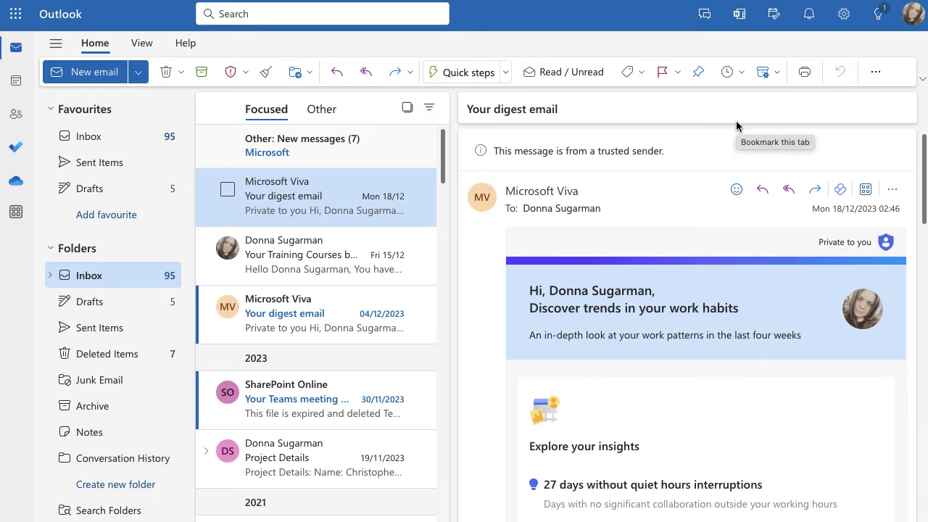
Open Outlook's Settings and go to the Email Rules page, which lists no rules yet.
{"action": "left_click", "coordinate": [844, 16]}
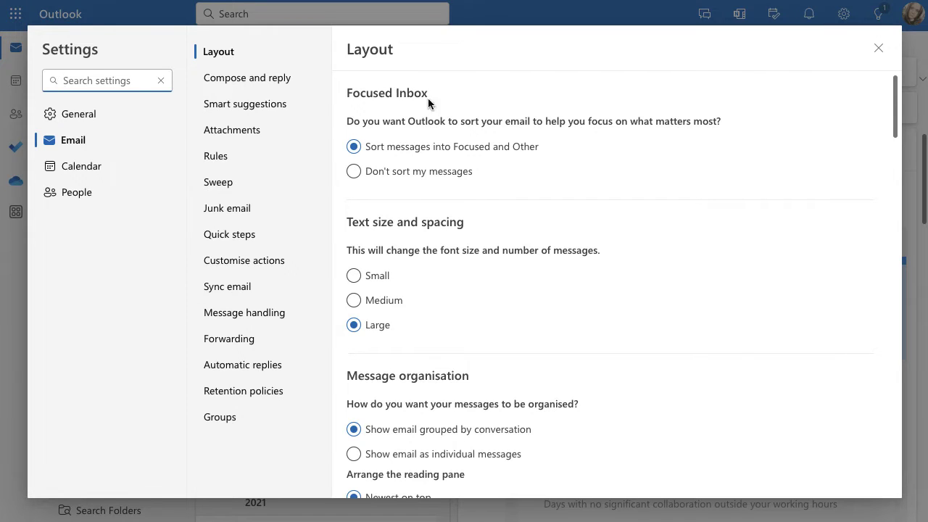
{"action": "left_click", "coordinate": [218, 164]}
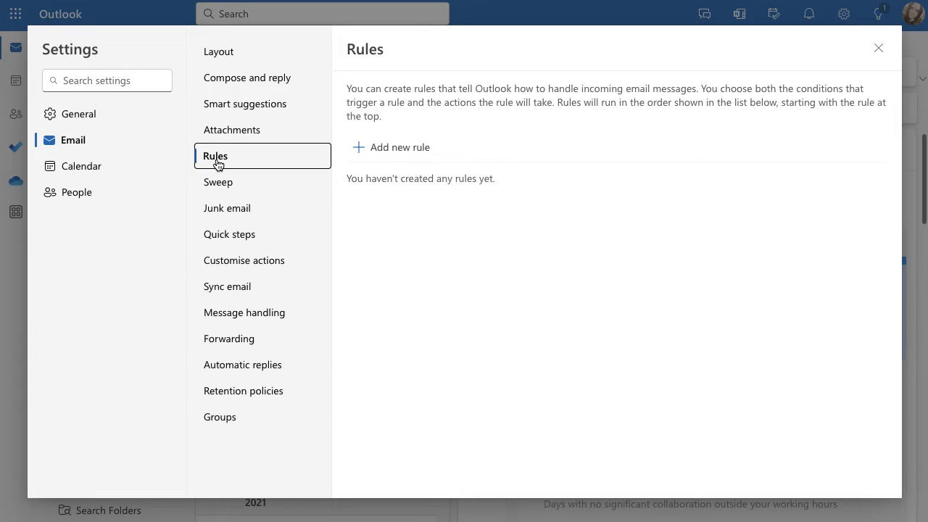
Add a new inbox rule named 'Meeting Confirmations'.
{"action": "left_click", "coordinate": [393, 150]}
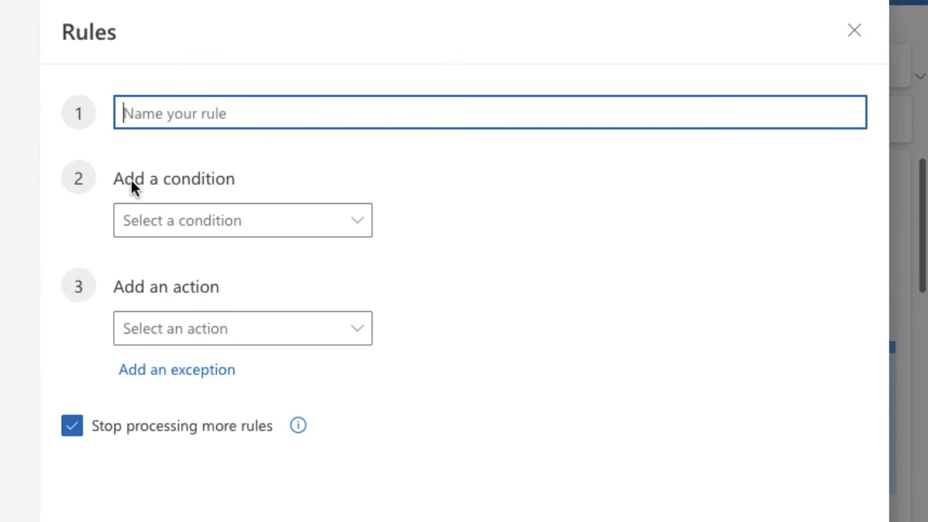
{"action": "type", "text": "Mee"}
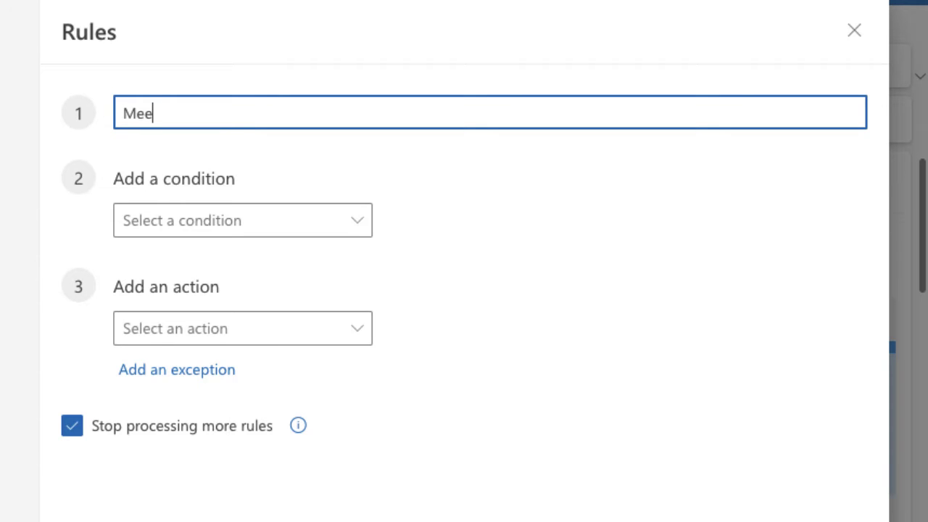
{"action": "type", "text": "ting Confi"}
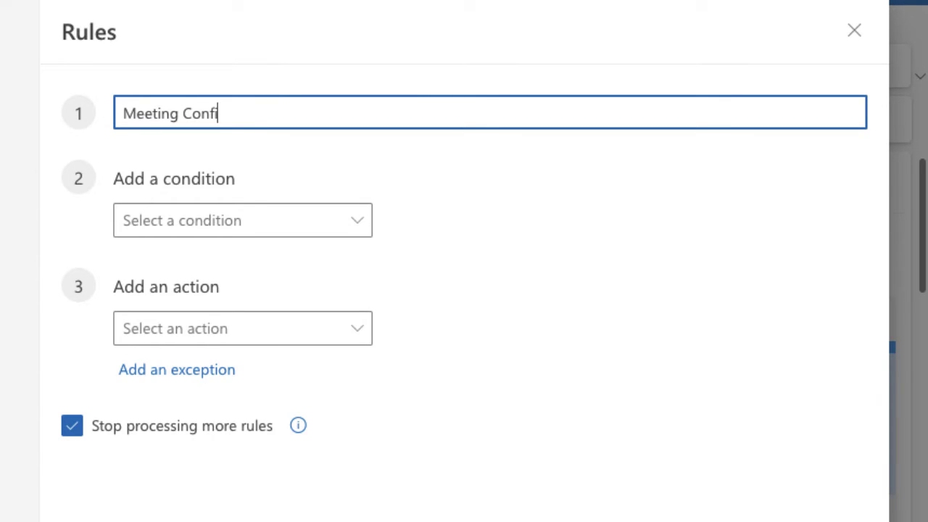
{"action": "type", "text": "rmations"}
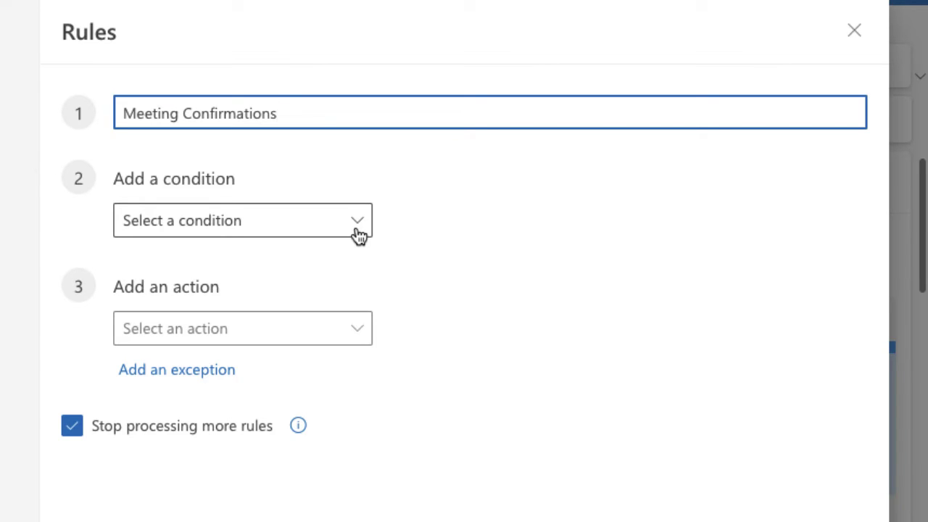
Choose the 'Subject or body includes' condition and enter Accepted as the first keyword.
{"action": "left_click", "coordinate": [358, 235]}
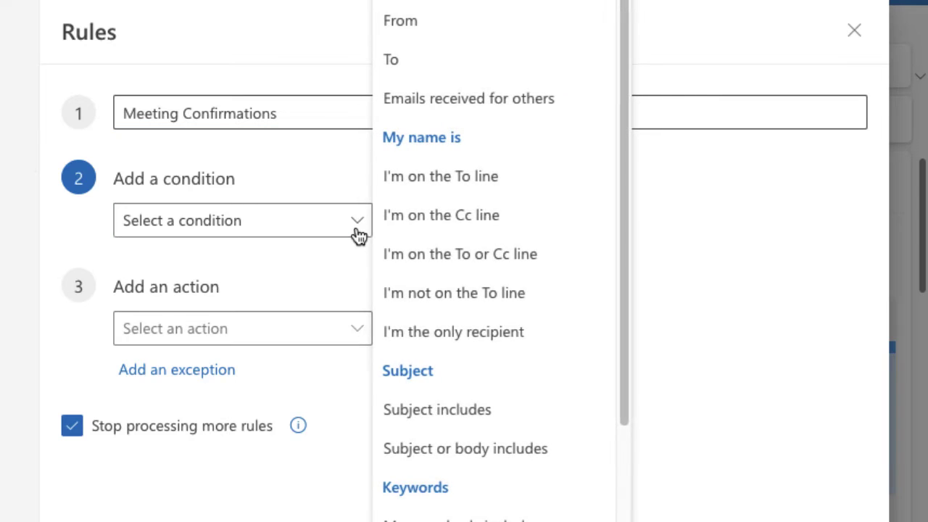
{"action": "left_click", "coordinate": [407, 457]}
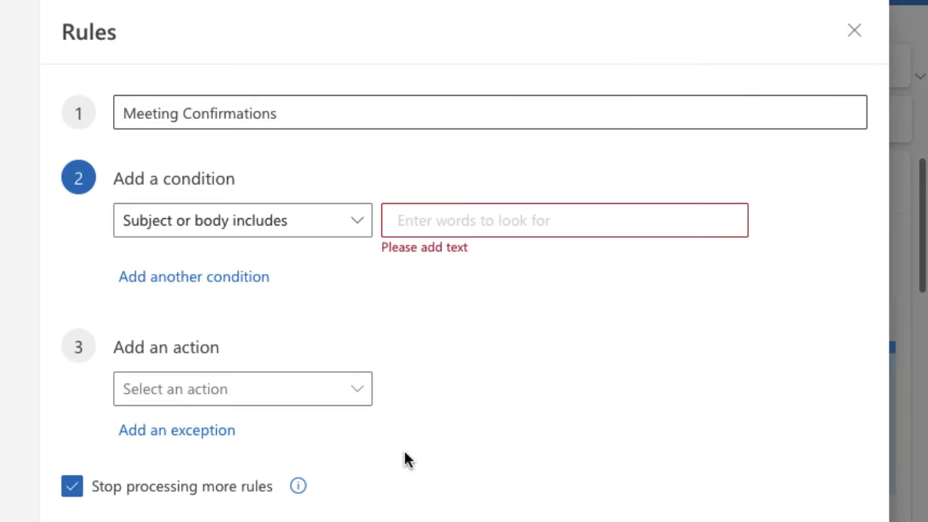
{"action": "left_click", "coordinate": [431, 208]}
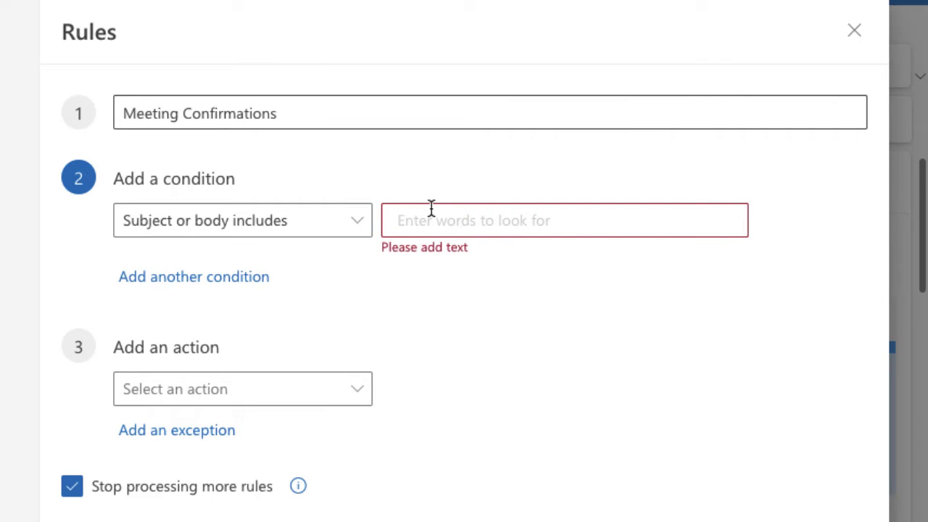
{"action": "type", "text": "A"}
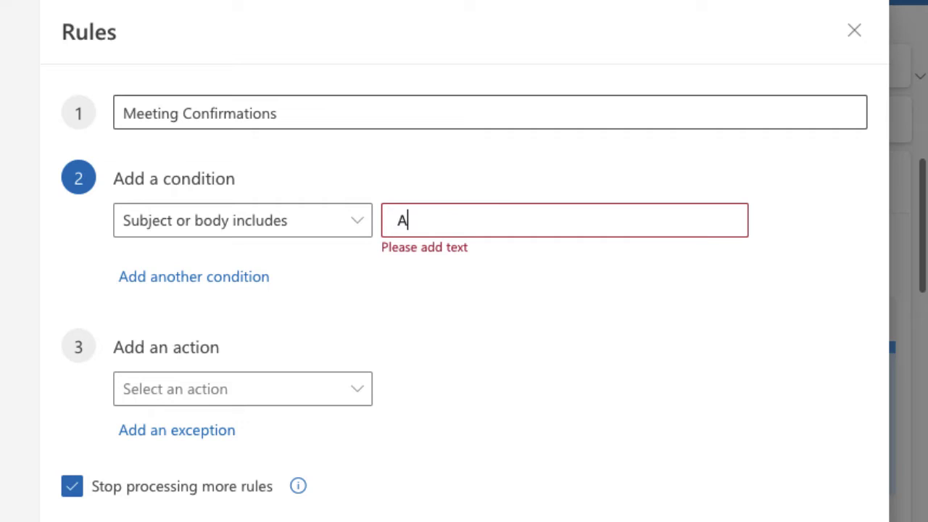
{"action": "type", "text": "ccepted"}
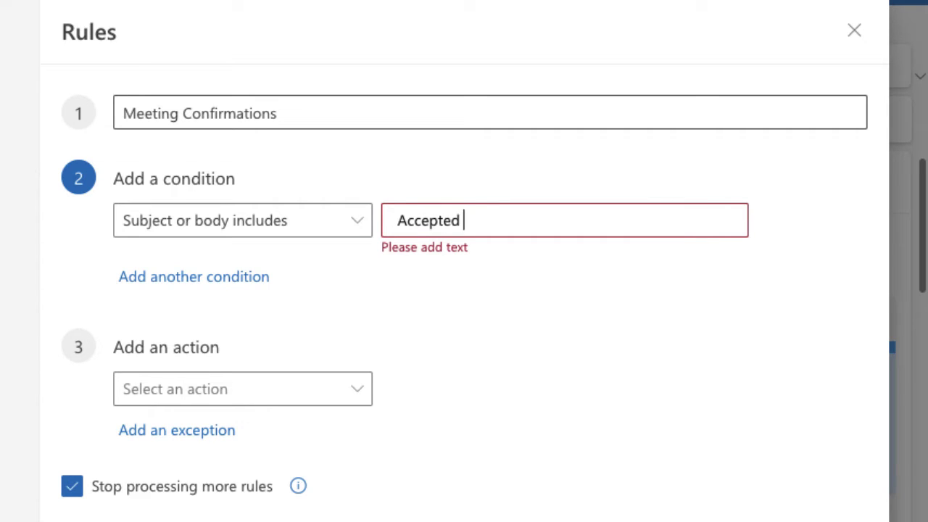
{"action": "key", "text": "BackSpace"}
{"action": "type", "text": ","}
{"action": "key", "text": "BackSpace"}
{"action": "type", "text": "De"}
{"action": "key", "text": "BackSpace"}
{"action": "key", "text": "BackSpace"}
{"action": "key", "text": "BackSpace"}
{"action": "key", "text": "Return"}
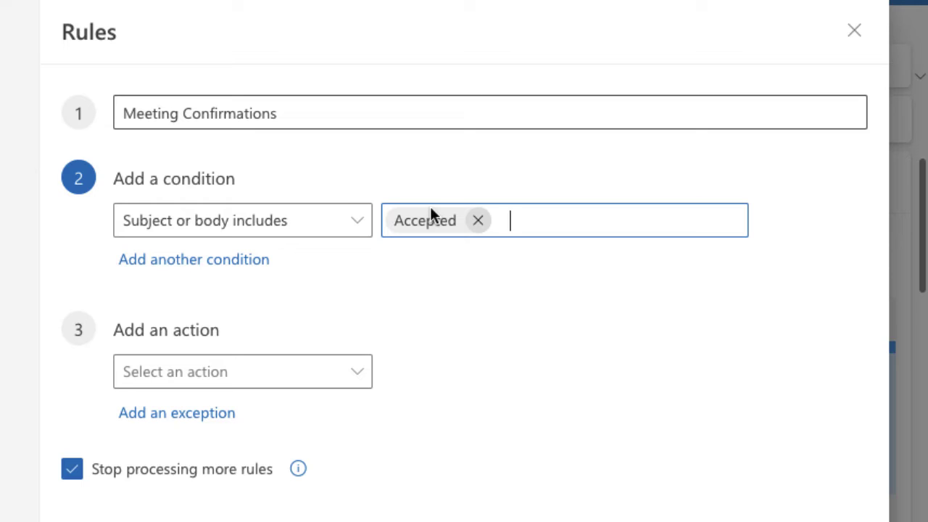
Add Declined and Tentative as the second and third condition keywords.
{"action": "type", "text": "Declined"}
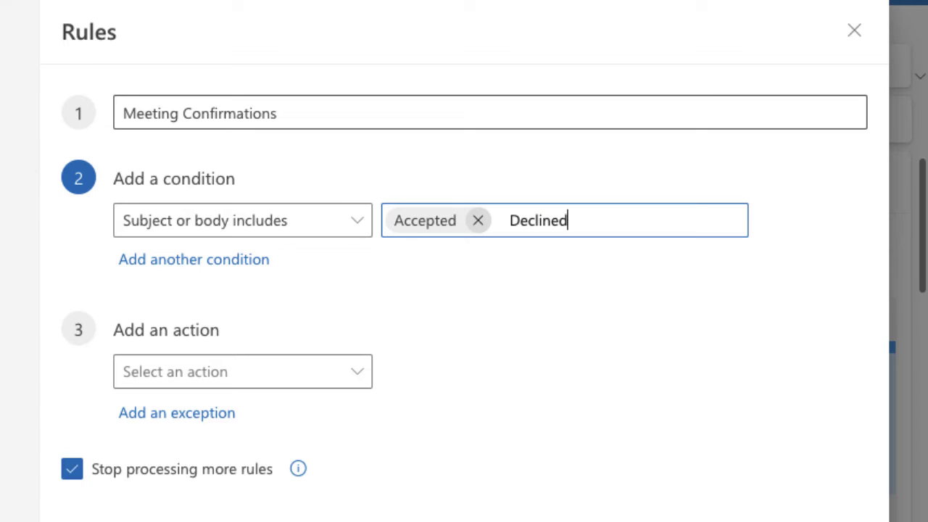
{"action": "key", "text": "Return"}
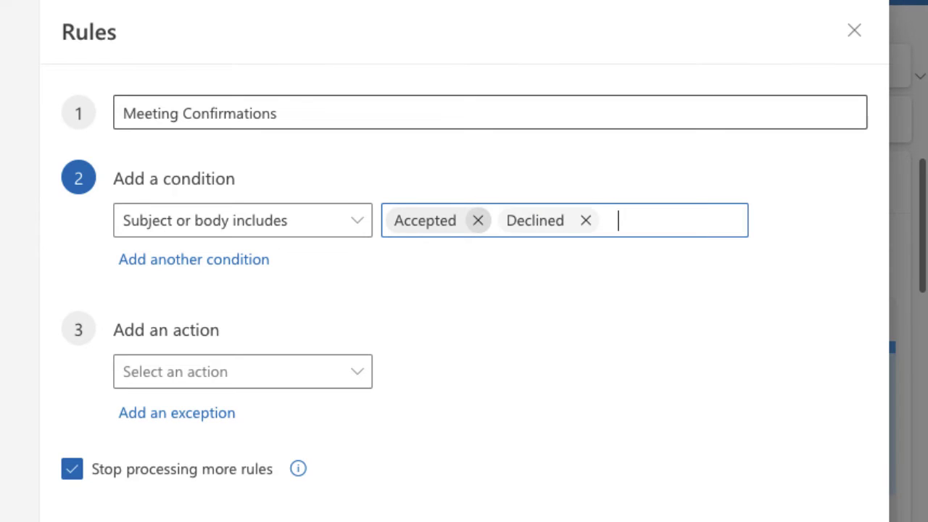
{"action": "type", "text": "Tentative"}
{"action": "key", "text": "Return"}
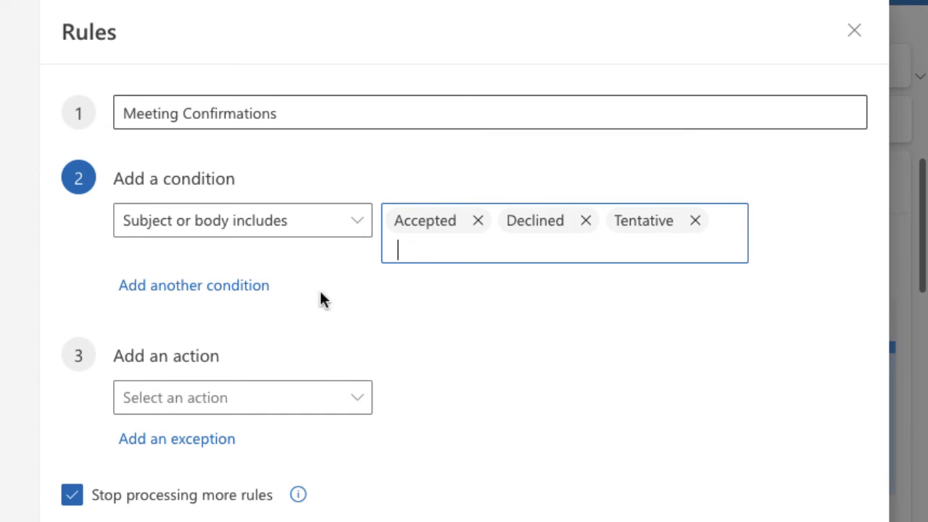
Set the rule's action to 'Move to' the Meeting Confirmations folder.
{"action": "left_click", "coordinate": [341, 406]}
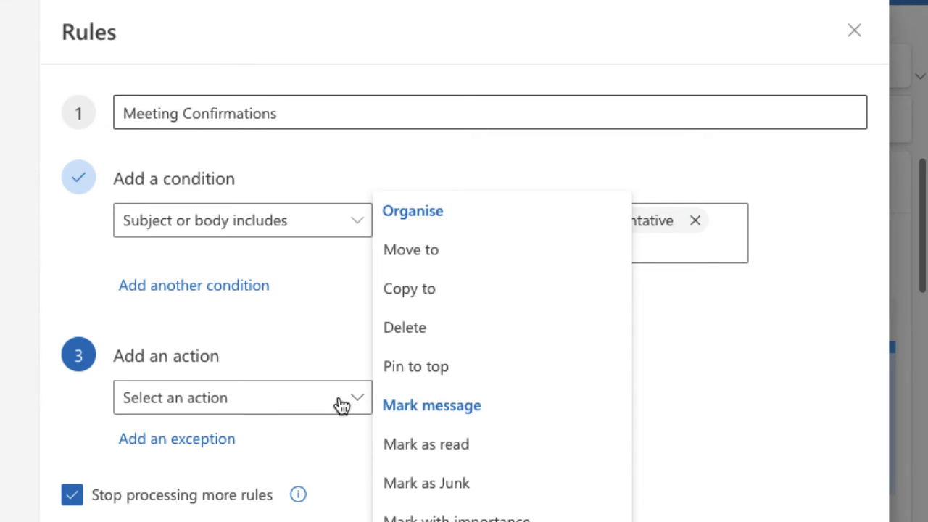
{"action": "left_click", "coordinate": [407, 250]}
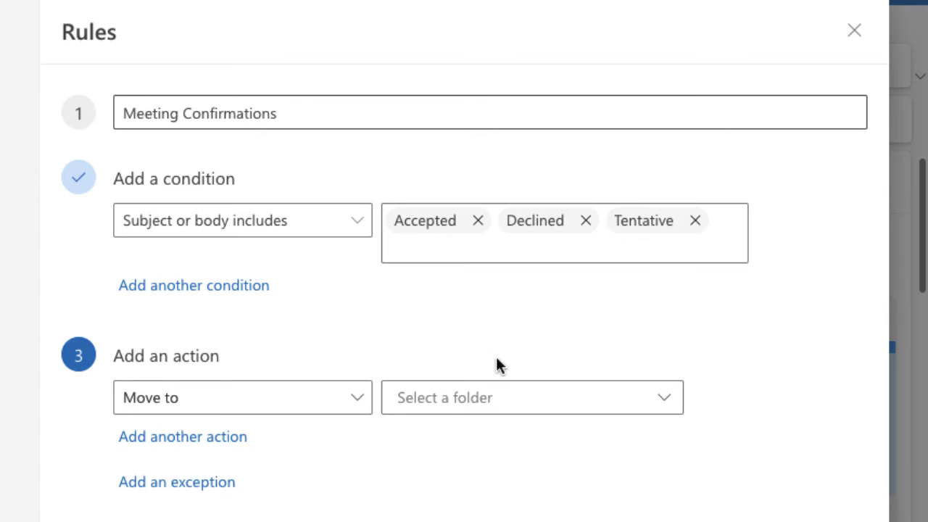
{"action": "left_click", "coordinate": [556, 414]}
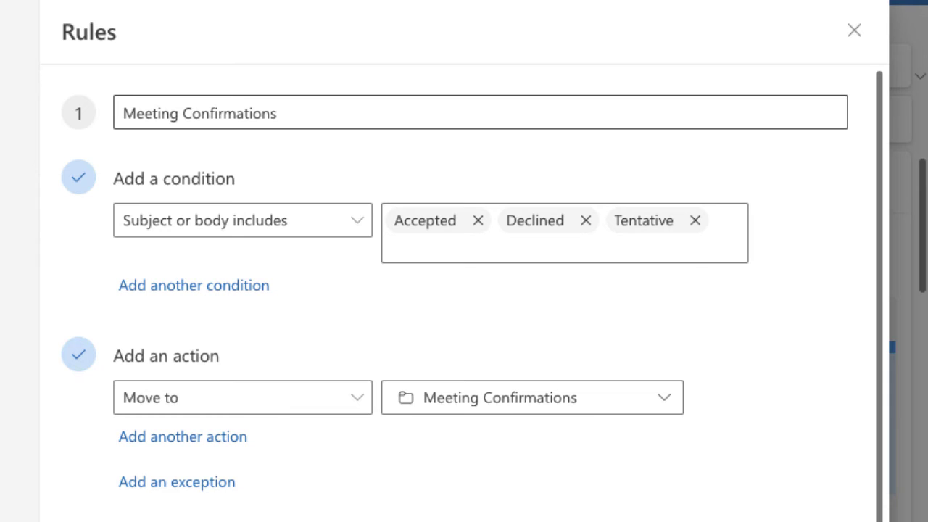
Add a second rule action, 'Mark as read', for matching messages.
{"action": "left_click", "coordinate": [210, 439]}
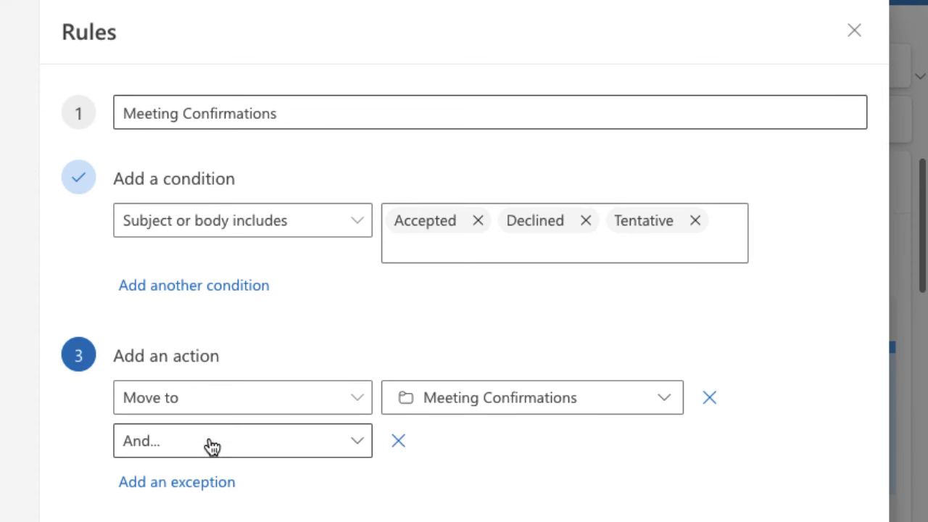
{"action": "left_click", "coordinate": [300, 447]}
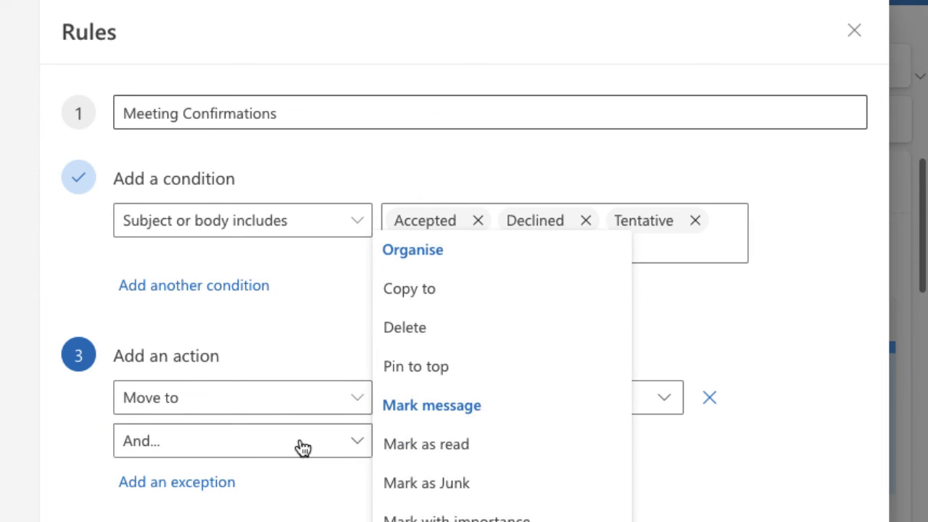
{"action": "left_click", "coordinate": [435, 450]}
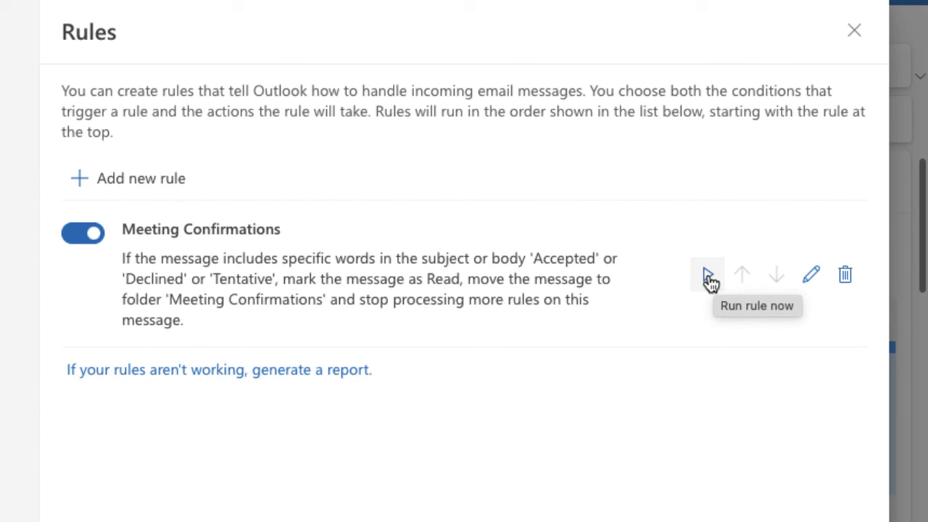
Run the Meeting Confirmations rule now on the existing Inbox messages.
{"action": "left_click", "coordinate": [708, 276]}
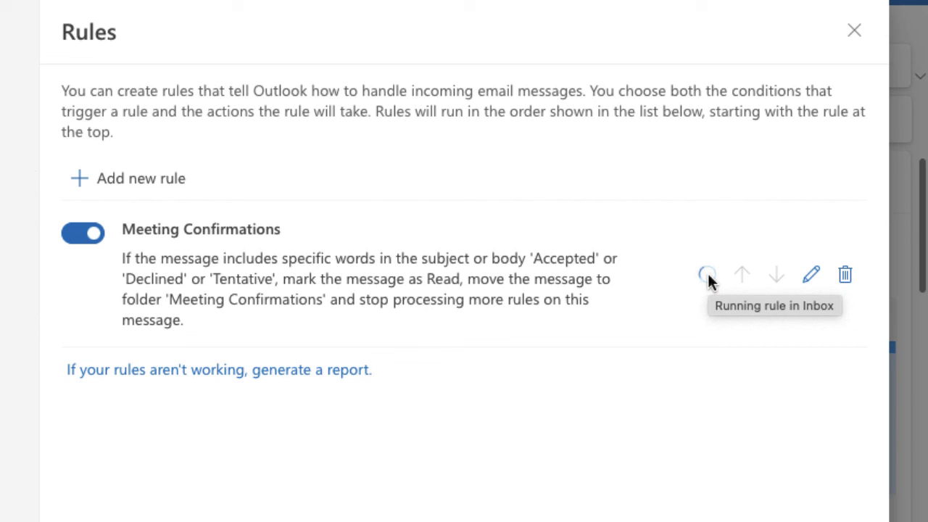